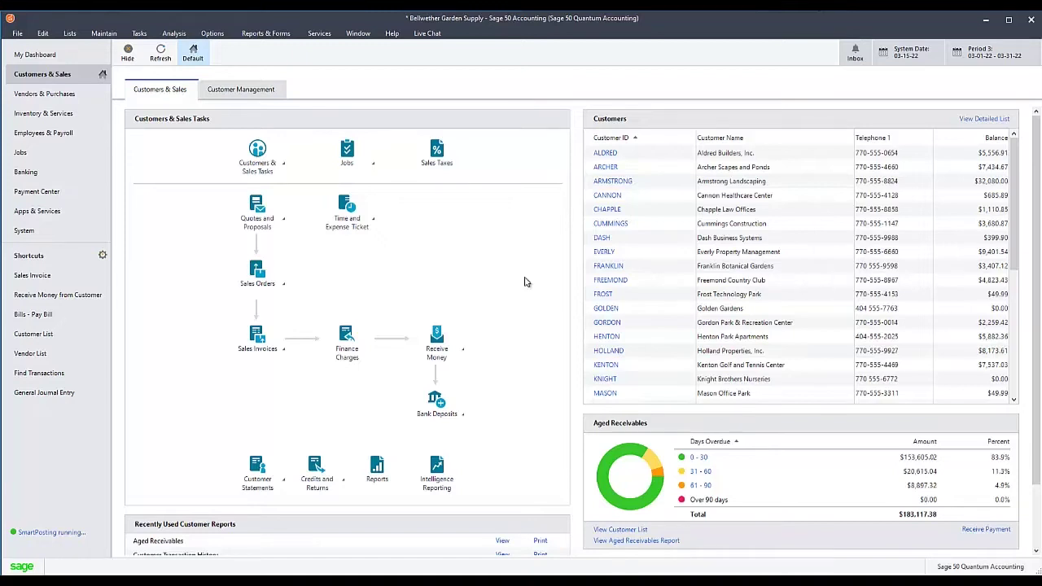
# Open Employee Defaults from the Maintain Payroll menu and show the Employee Fields grid.
pyautogui.click(104, 33)
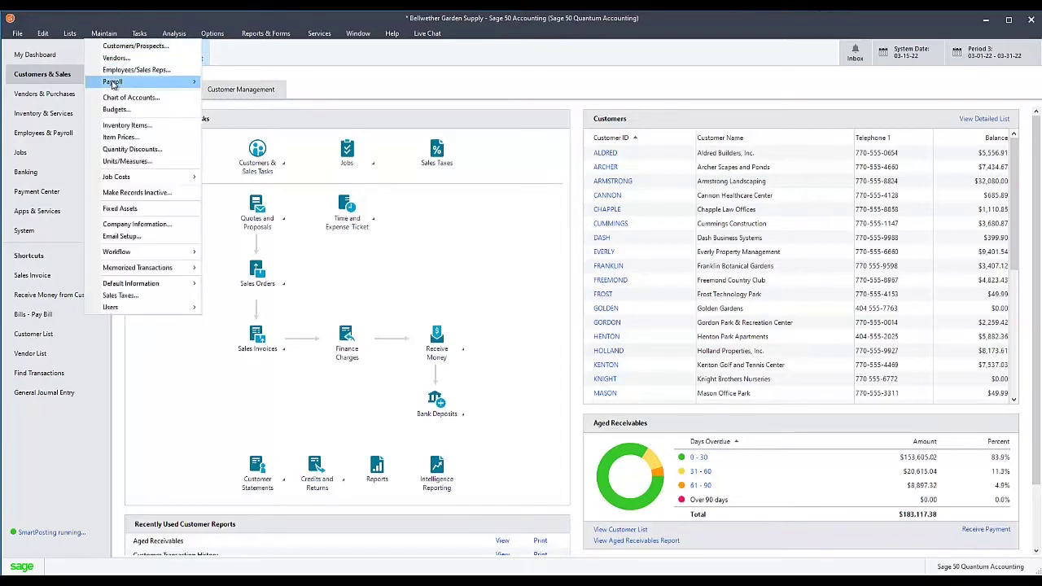
pyautogui.moveTo(114, 81)
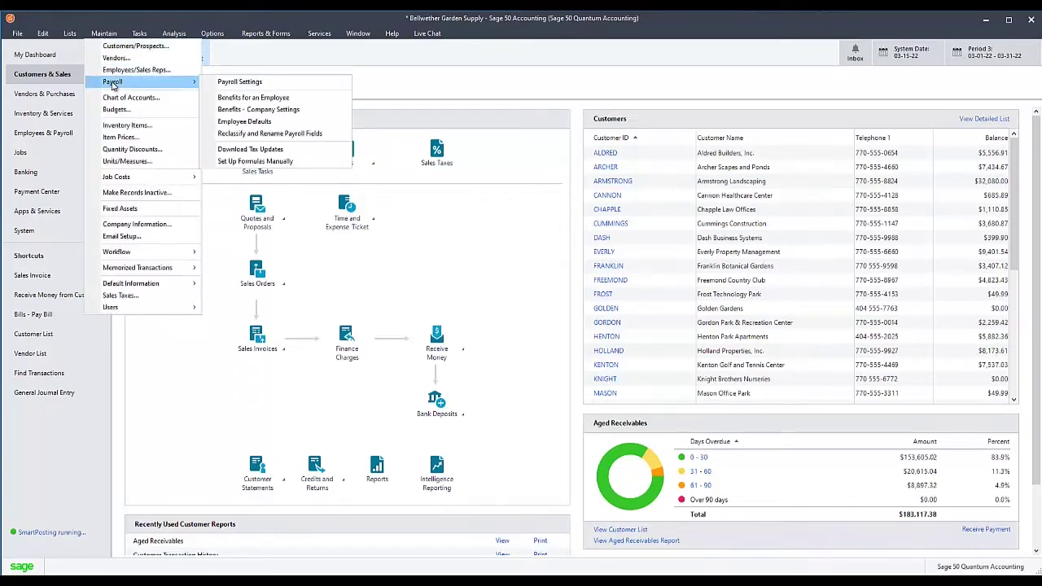
pyautogui.click(253, 122)
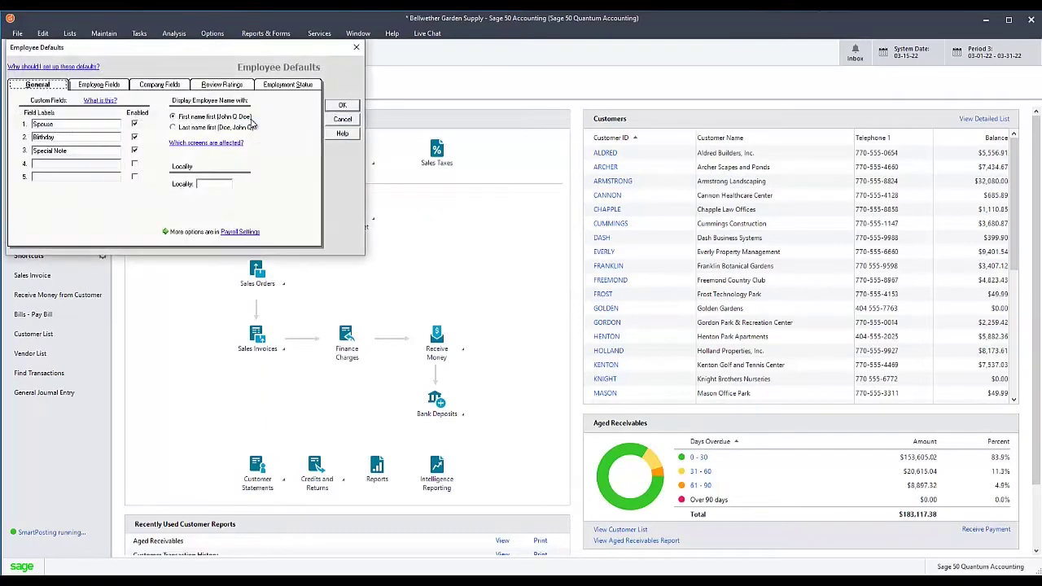
pyautogui.click(120, 90)
pyautogui.scroll(-5, 252, 199)
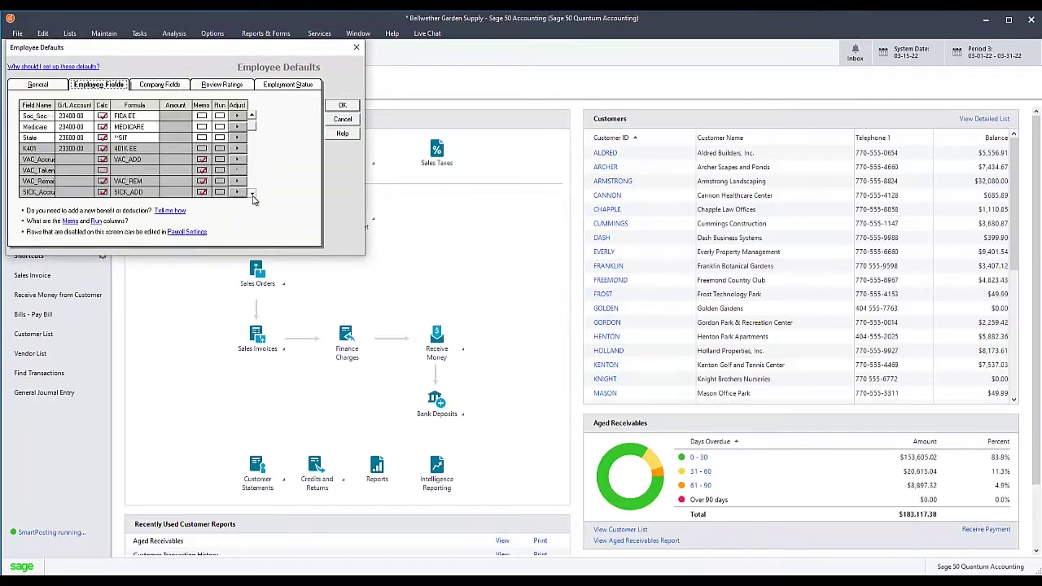
# Enter the new field names MyMeals and CashTips in the empty Field Name rows.
pyautogui.click(36, 158)
pyautogui.write('MyMeal')
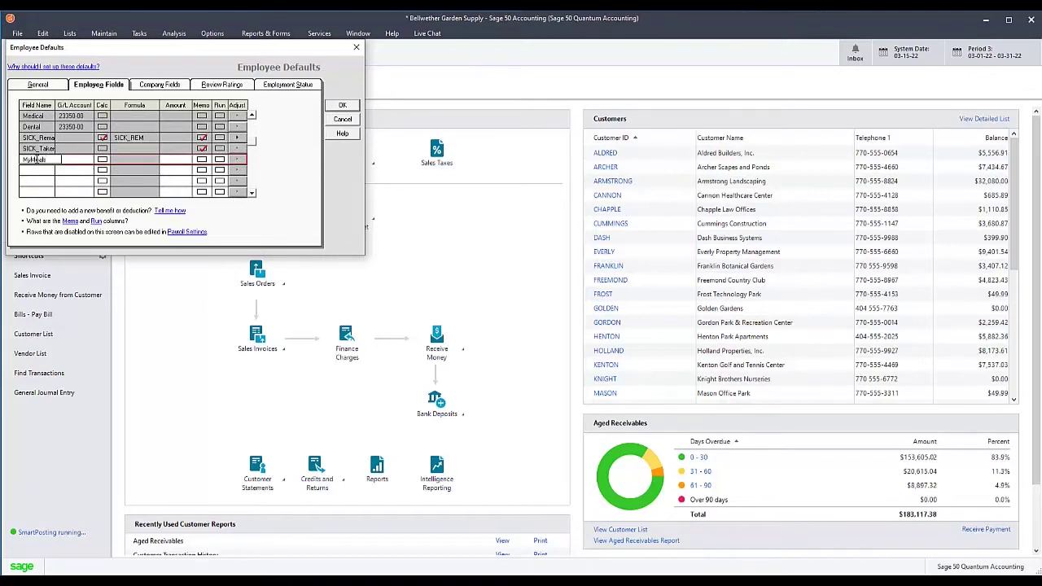
pyautogui.write('s')
pyautogui.press('Tab')
pyautogui.click(33, 170)
pyautogui.write('CashTips')
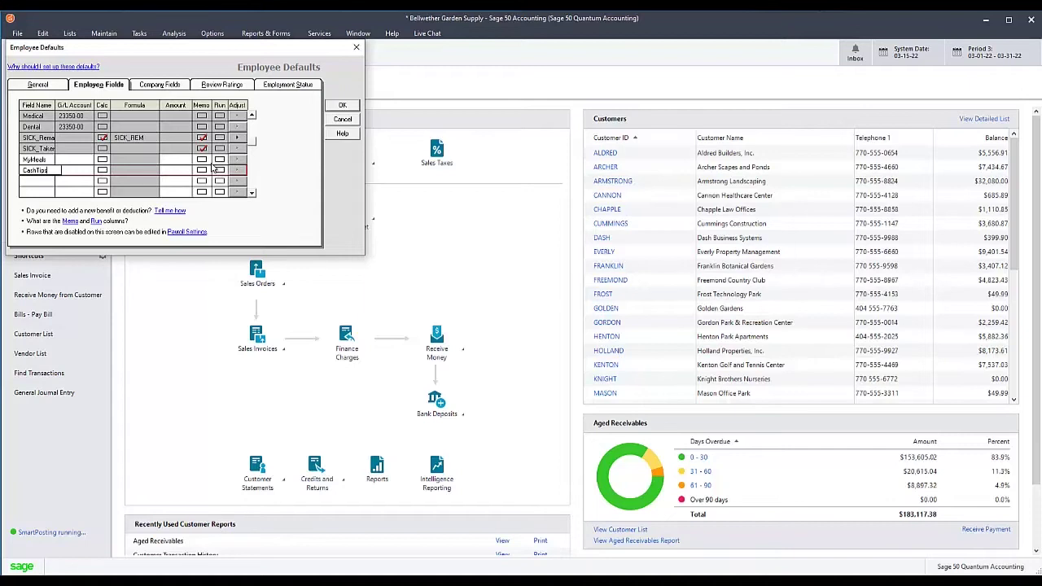
# Enter CashTips in a blank Field Name row and tick its Memo checkbox.
pyautogui.click(34, 180)
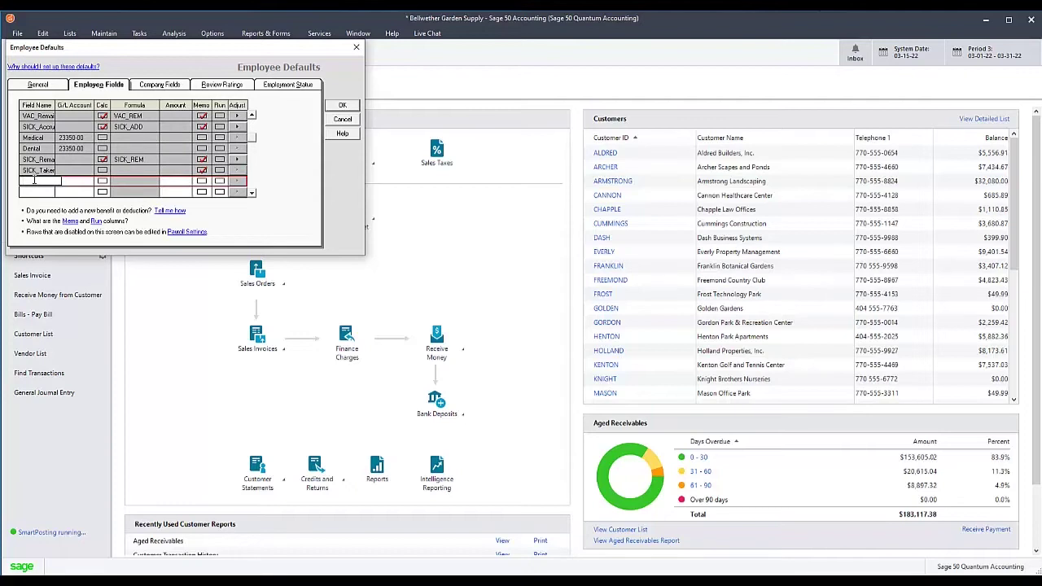
pyautogui.write('Cash')
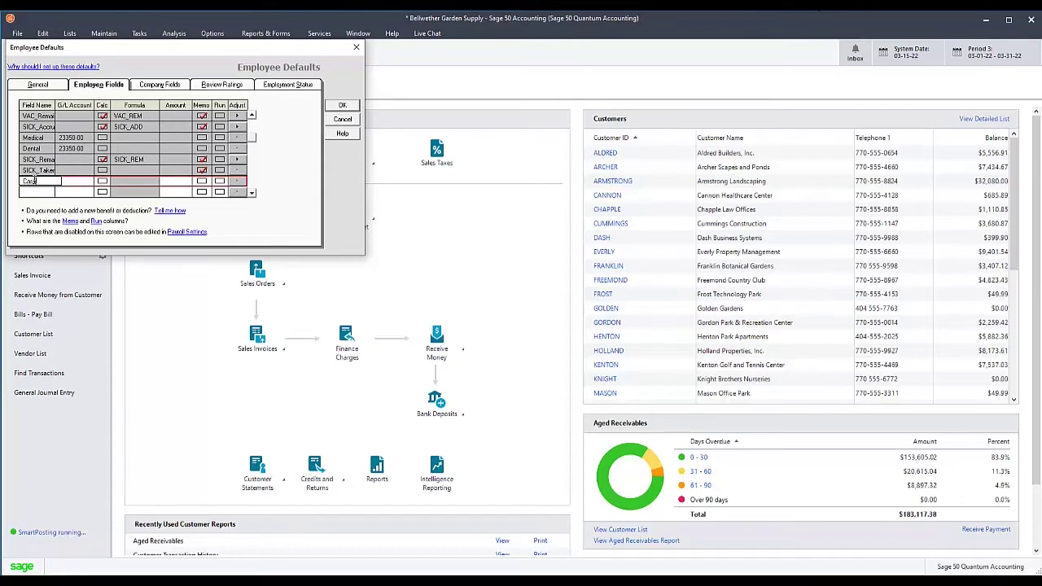
pyautogui.write('Tips')
pyautogui.press('Tab')
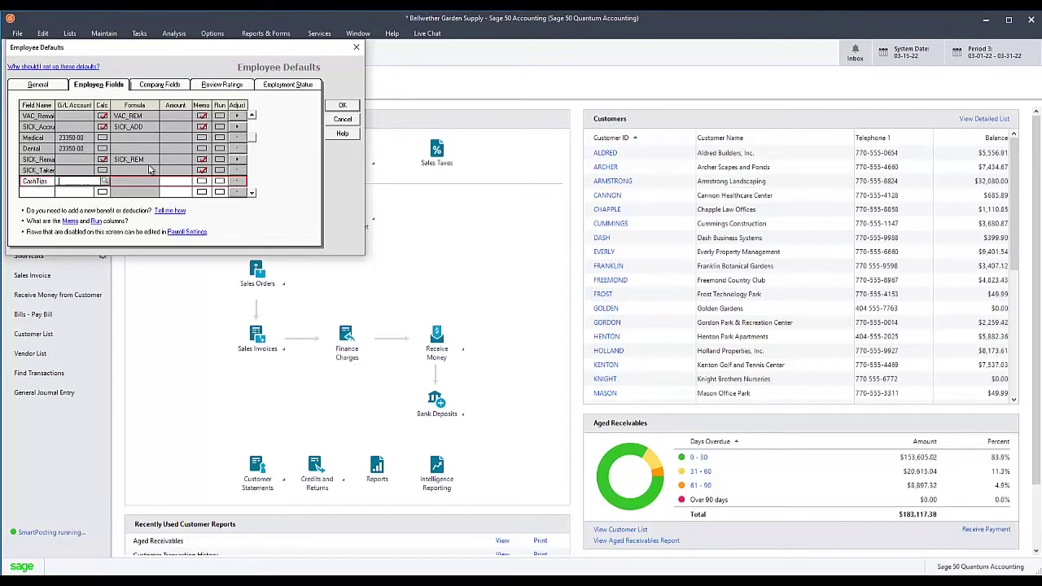
pyautogui.click(201, 182)
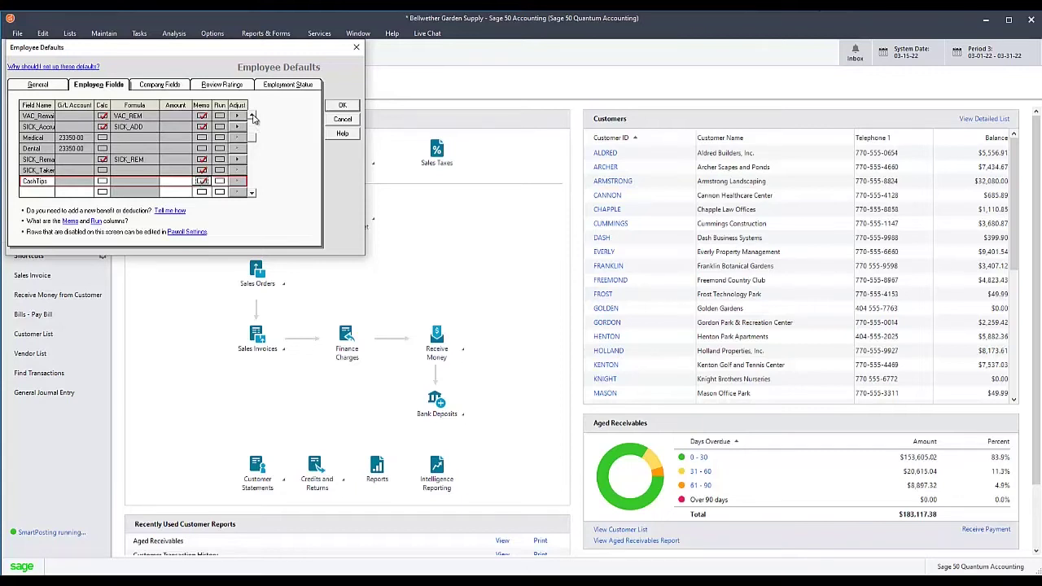
# Include CashTips in the adjusted gross for the Fed_Income and Soc_Sec fields.
pyautogui.click(252, 115)
pyautogui.click(252, 116)
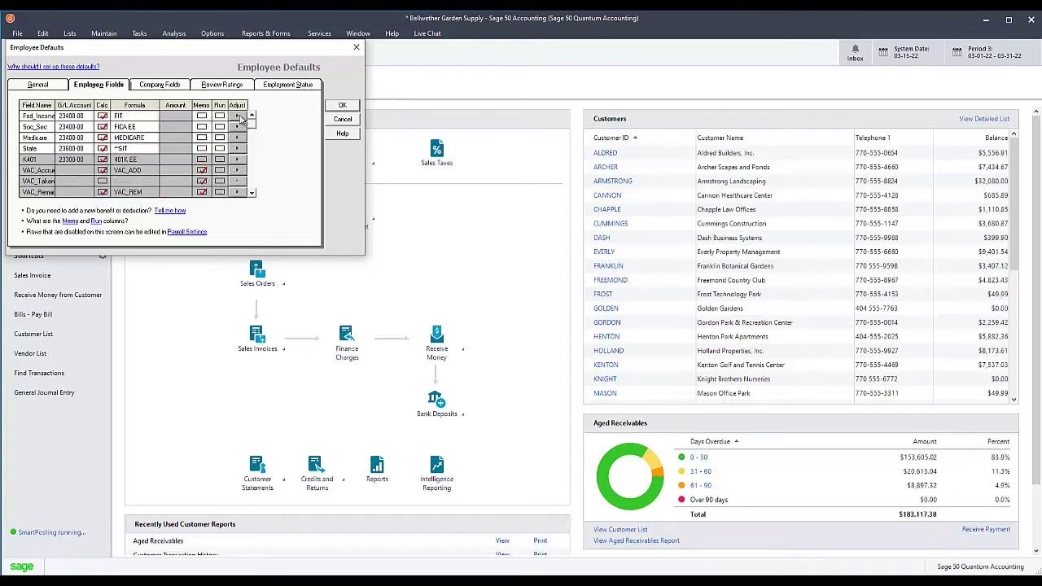
pyautogui.click(237, 116)
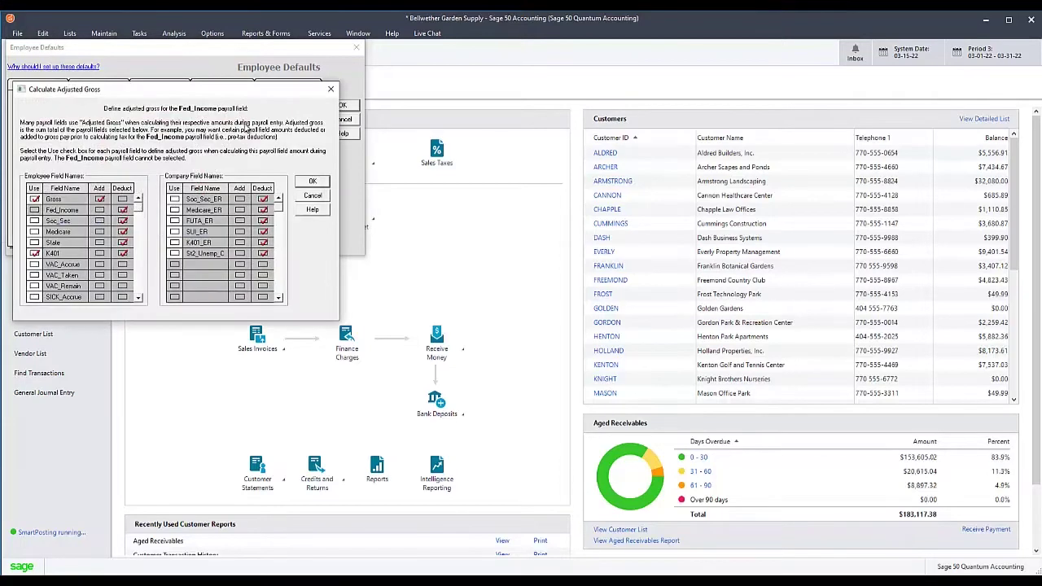
pyautogui.click(138, 298)
pyautogui.click(139, 298)
pyautogui.click(139, 298)
pyautogui.click(139, 298)
pyautogui.click(138, 297)
pyautogui.click(139, 298)
pyautogui.click(34, 288)
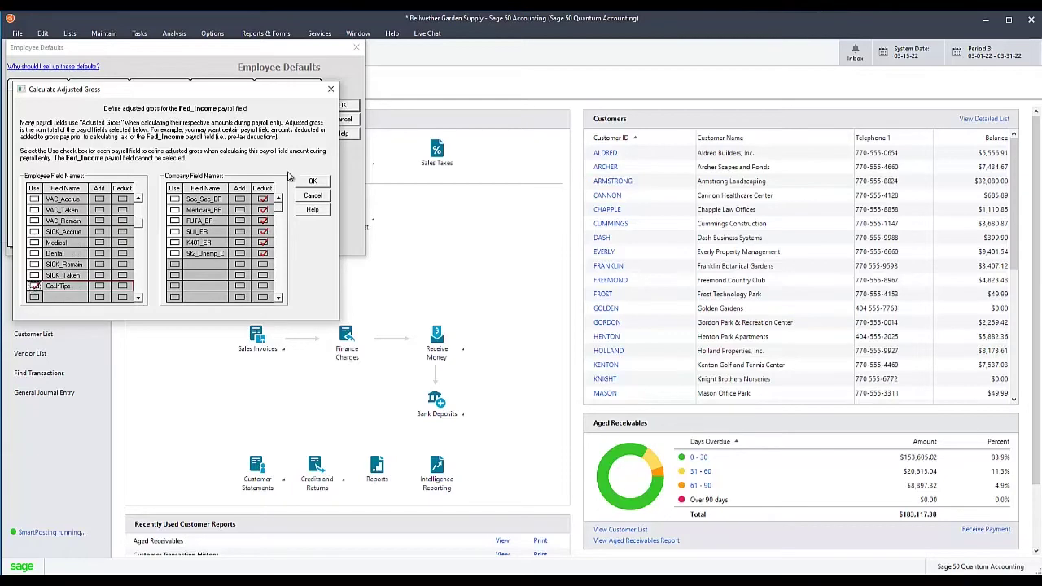
pyautogui.click(312, 180)
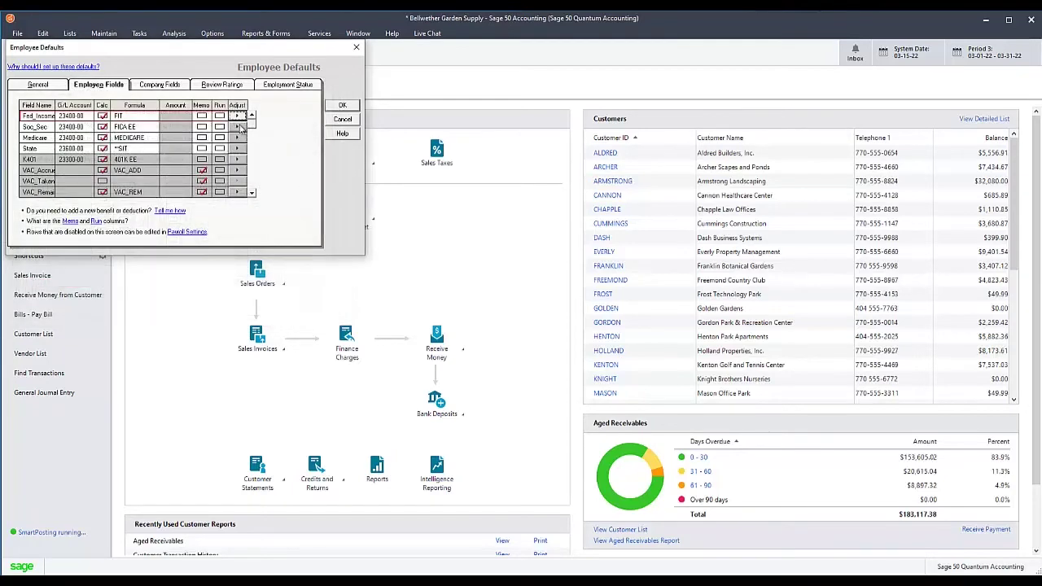
pyautogui.click(236, 127)
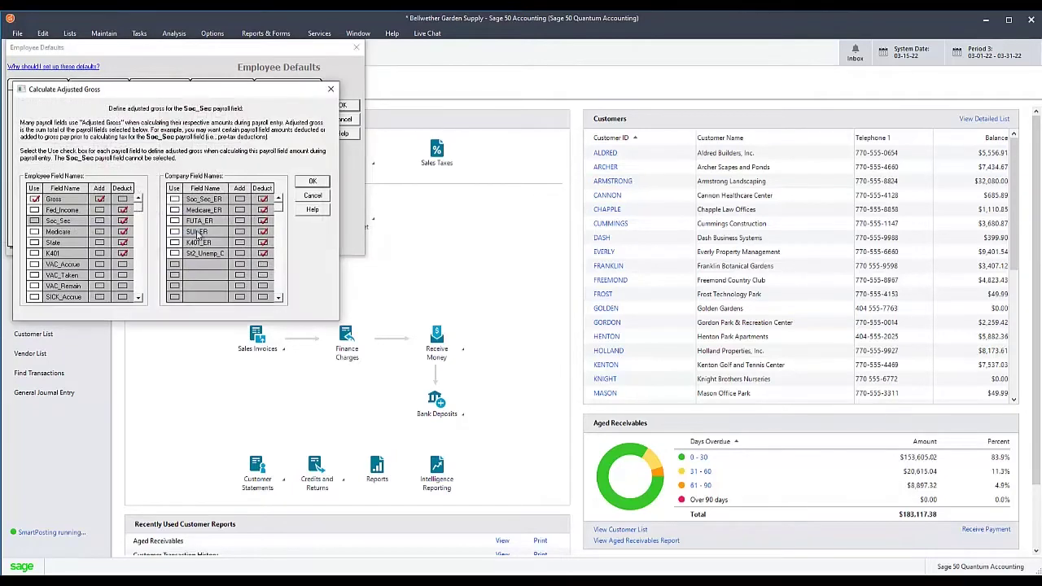
pyautogui.click(138, 298)
pyautogui.click(139, 298)
pyautogui.click(138, 298)
pyautogui.click(138, 298)
pyautogui.click(138, 298)
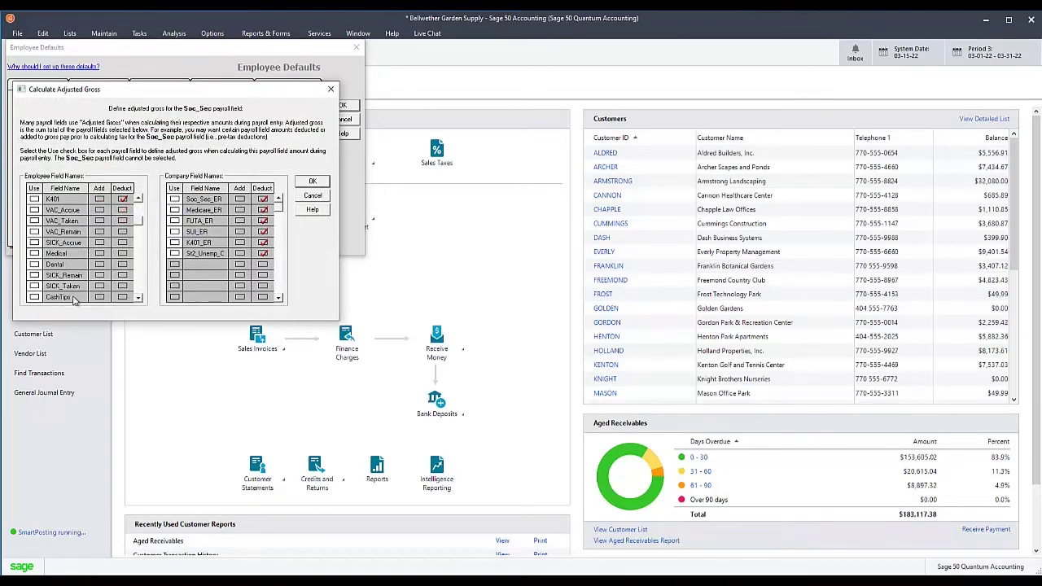
pyautogui.click(34, 297)
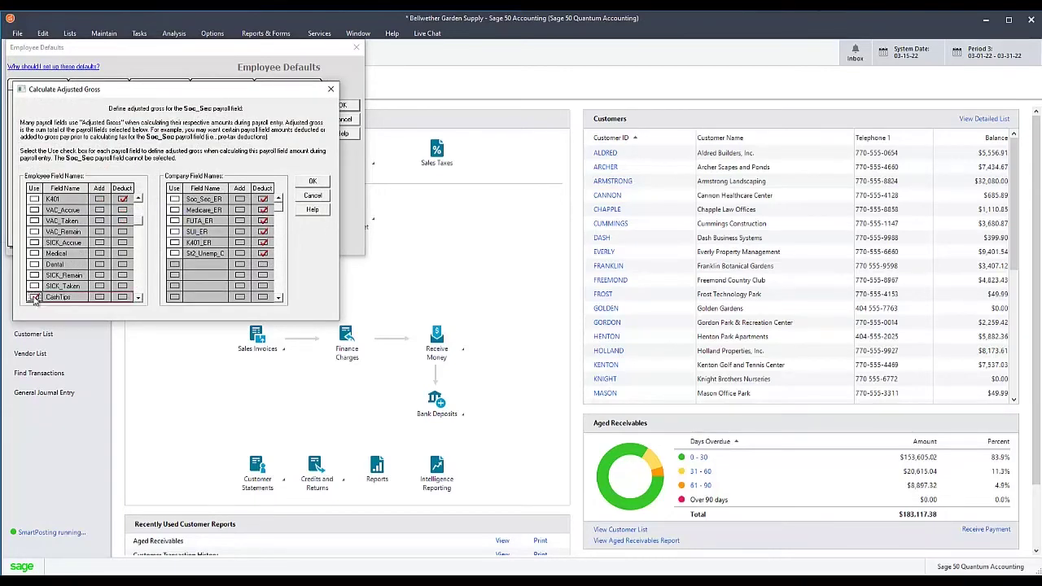
pyautogui.click(310, 183)
# Include CashTips in the adjusted gross for the Medicare and State fields.
pyautogui.click(236, 136)
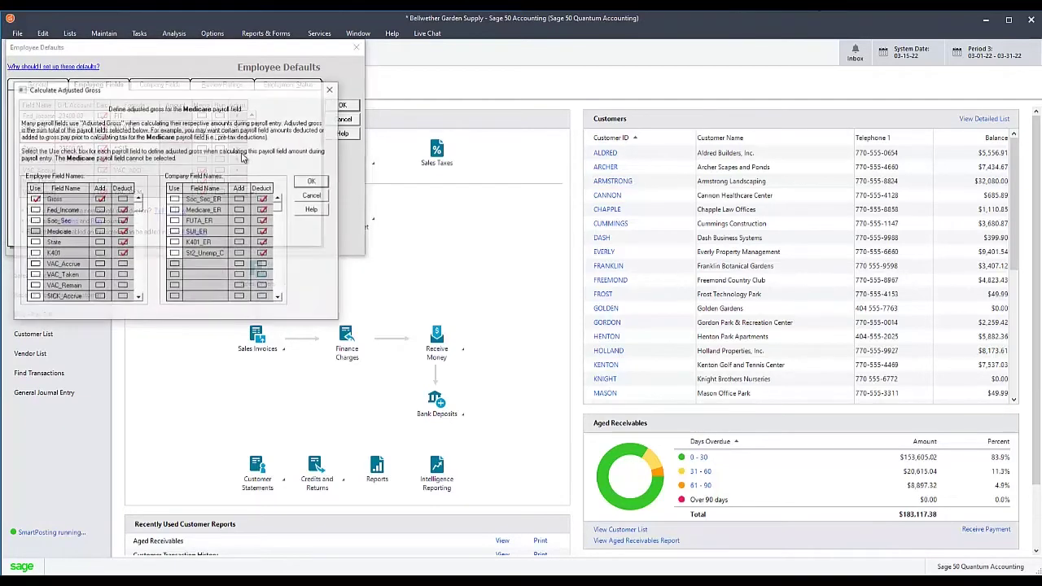
pyautogui.click(138, 298)
pyautogui.click(139, 298)
pyautogui.click(138, 298)
pyautogui.click(138, 298)
pyautogui.click(139, 298)
pyautogui.click(34, 297)
pyautogui.click(313, 182)
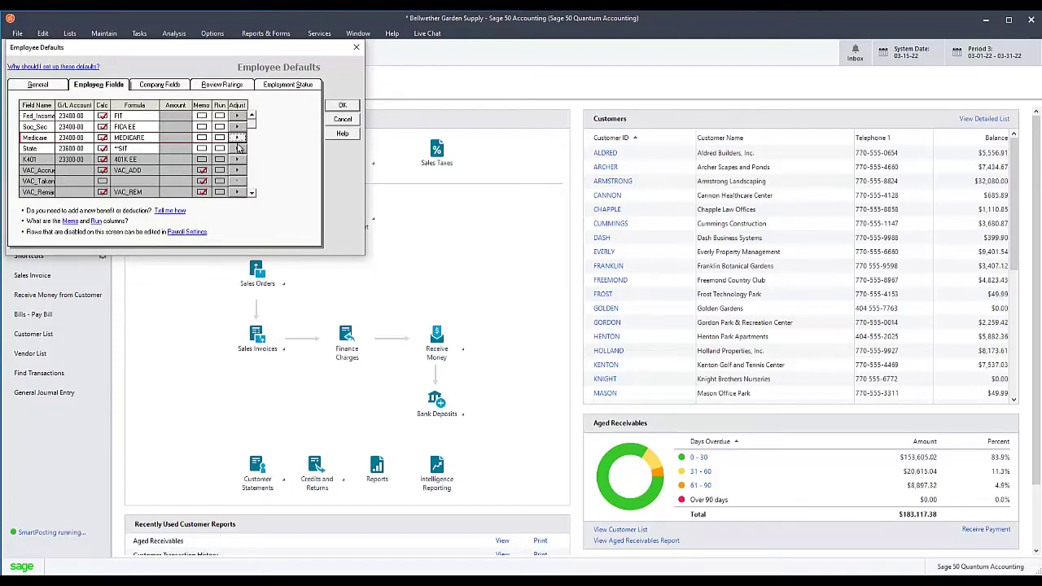
pyautogui.click(238, 148)
pyautogui.click(138, 298)
pyautogui.click(138, 298)
pyautogui.click(139, 297)
pyautogui.click(138, 298)
pyautogui.click(138, 298)
pyautogui.click(138, 297)
pyautogui.click(138, 298)
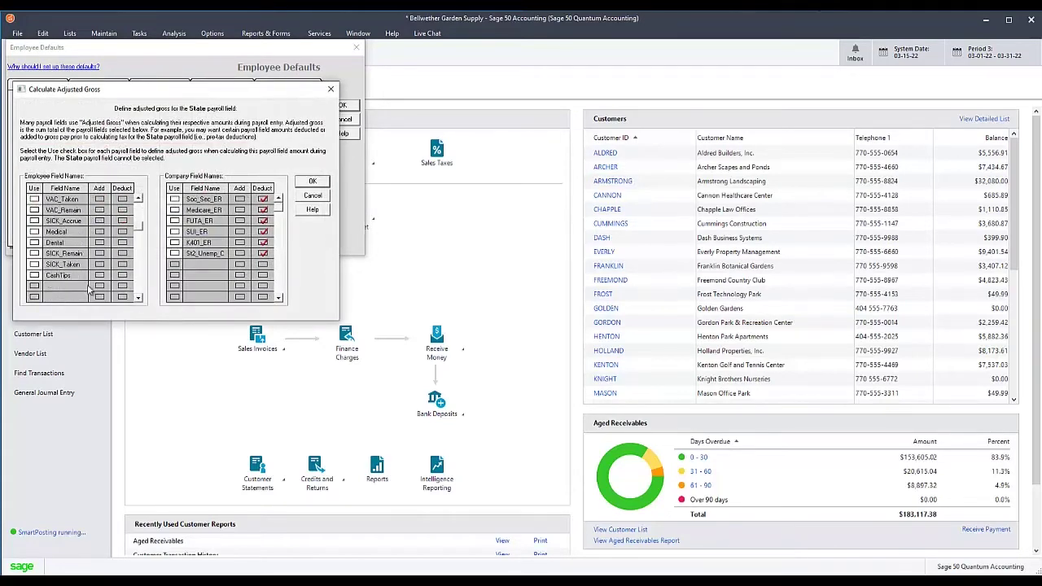
pyautogui.click(34, 275)
pyautogui.click(320, 185)
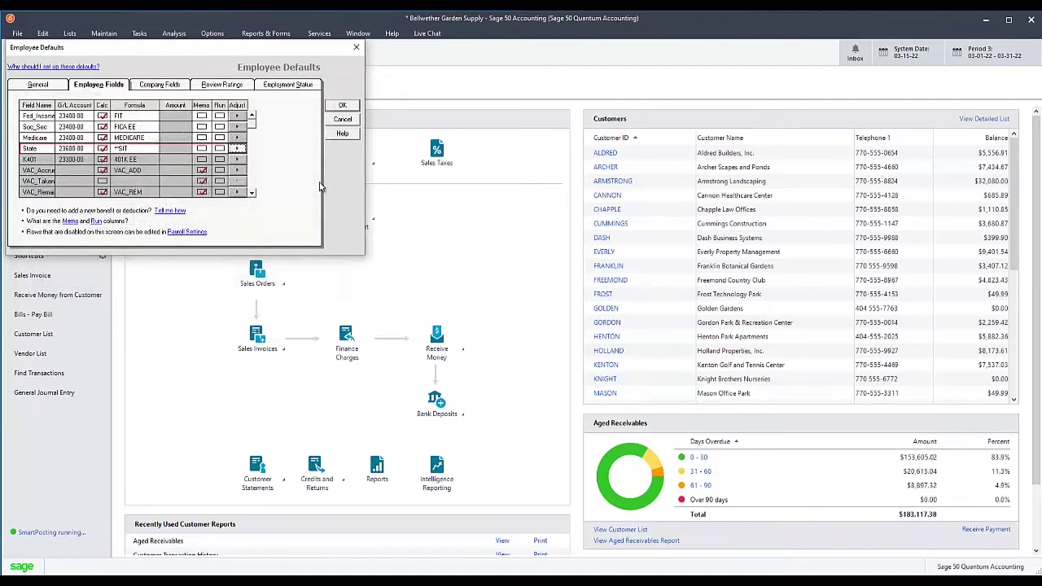
# Include CashTips in the adjusted gross for the Soc_Sec_ER and Medicare_ER company fields.
pyautogui.click(170, 89)
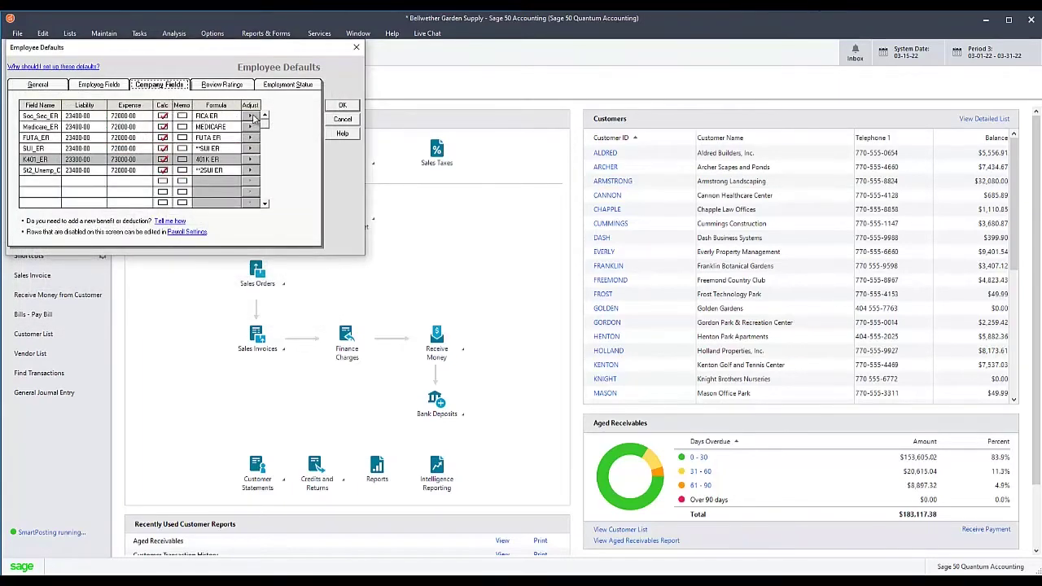
pyautogui.click(238, 116)
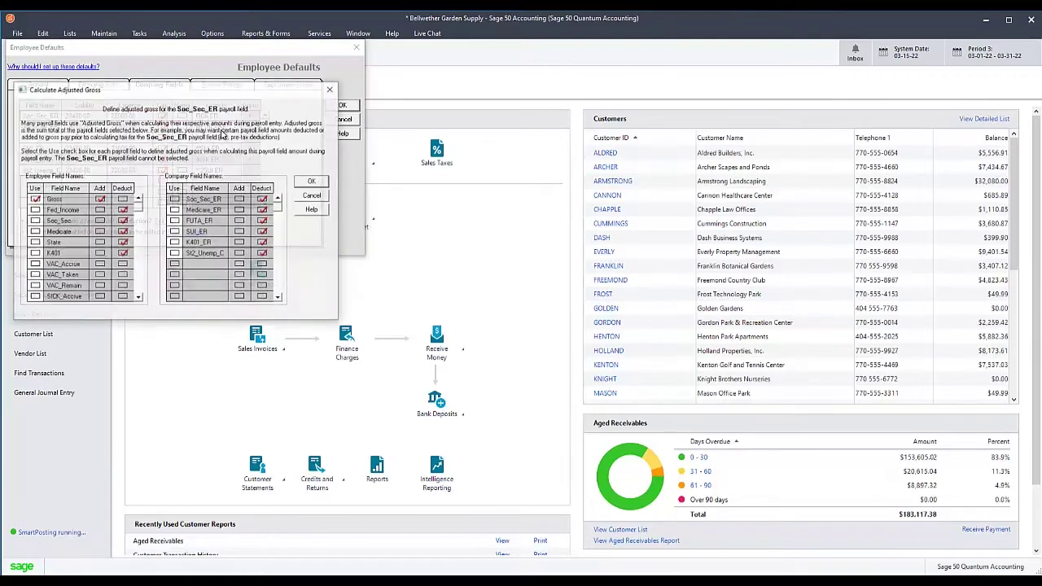
pyautogui.click(139, 298)
pyautogui.click(139, 298)
pyautogui.click(139, 298)
pyautogui.click(139, 298)
pyautogui.click(139, 298)
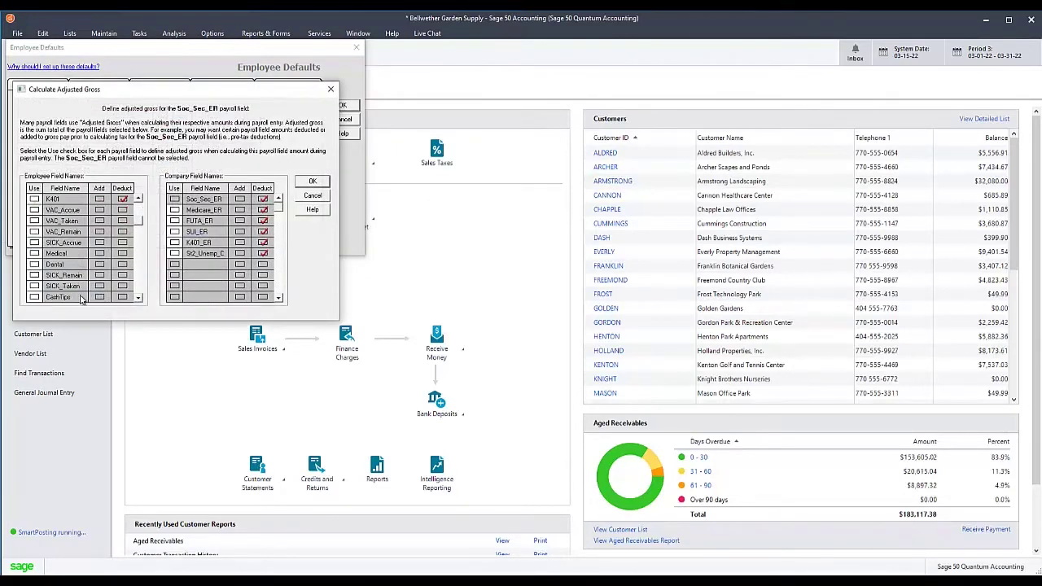
pyautogui.click(34, 297)
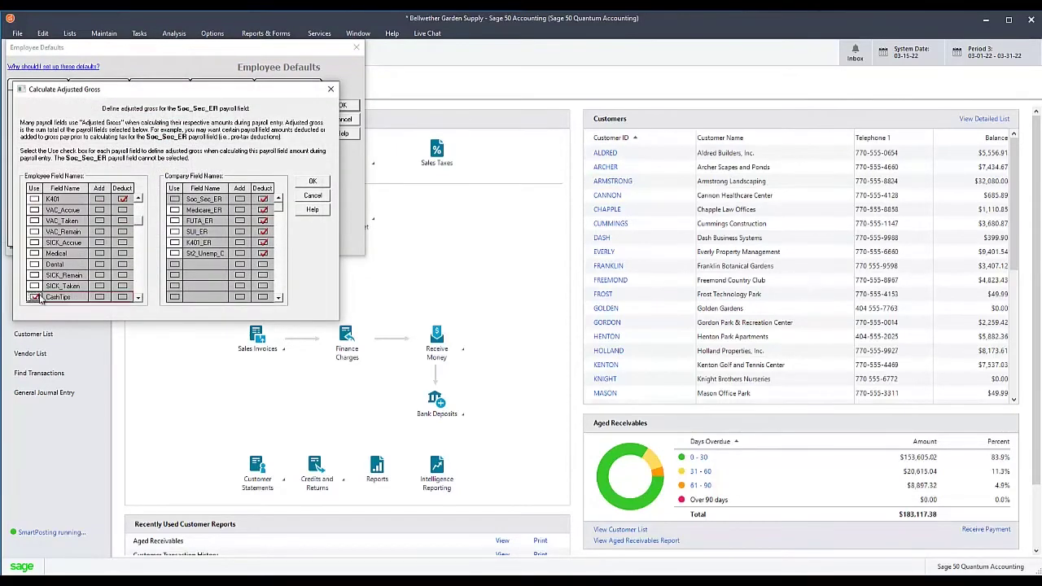
pyautogui.click(311, 181)
pyautogui.click(250, 127)
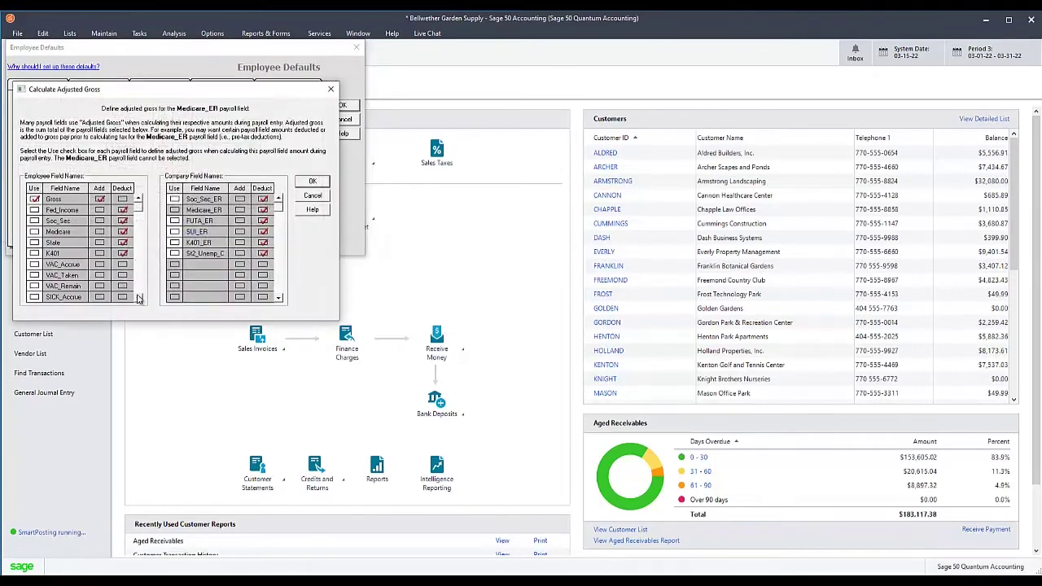
pyautogui.click(139, 298)
pyautogui.click(139, 298)
pyautogui.click(139, 297)
pyautogui.click(139, 298)
pyautogui.click(139, 298)
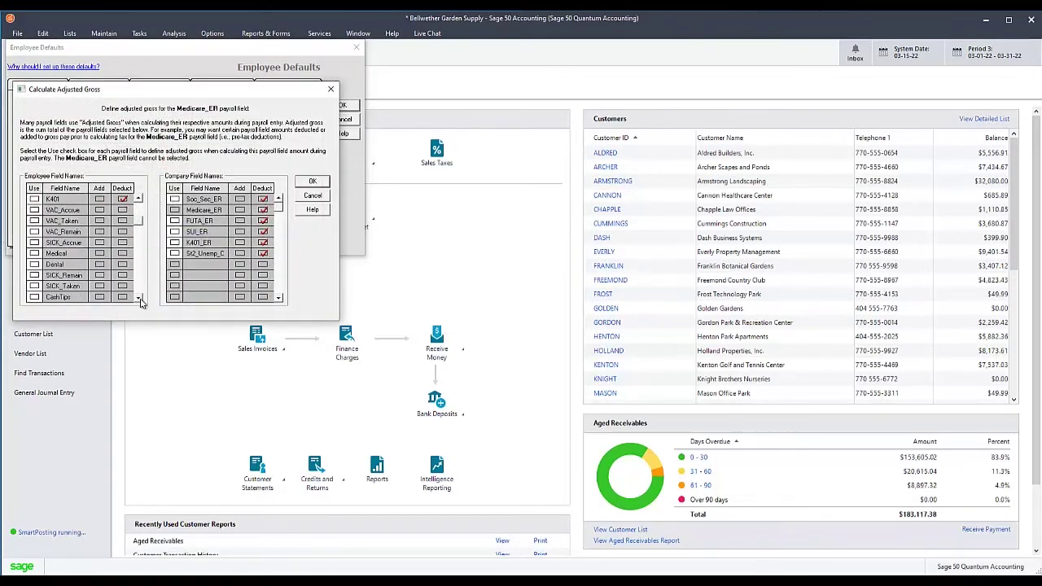
pyautogui.click(34, 297)
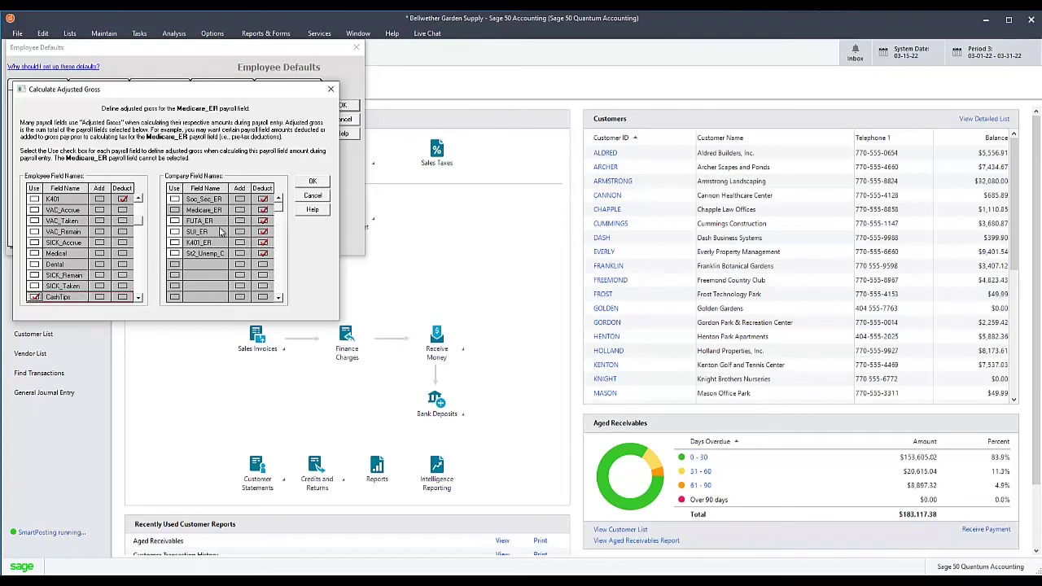
pyautogui.click(312, 182)
# Include CashTips in the adjusted gross for the FUTA_ER and SUI_ER company fields.
pyautogui.click(252, 137)
pyautogui.click(139, 298)
pyautogui.click(139, 298)
pyautogui.click(139, 298)
pyautogui.click(139, 298)
pyautogui.click(140, 297)
pyautogui.click(34, 297)
pyautogui.click(313, 181)
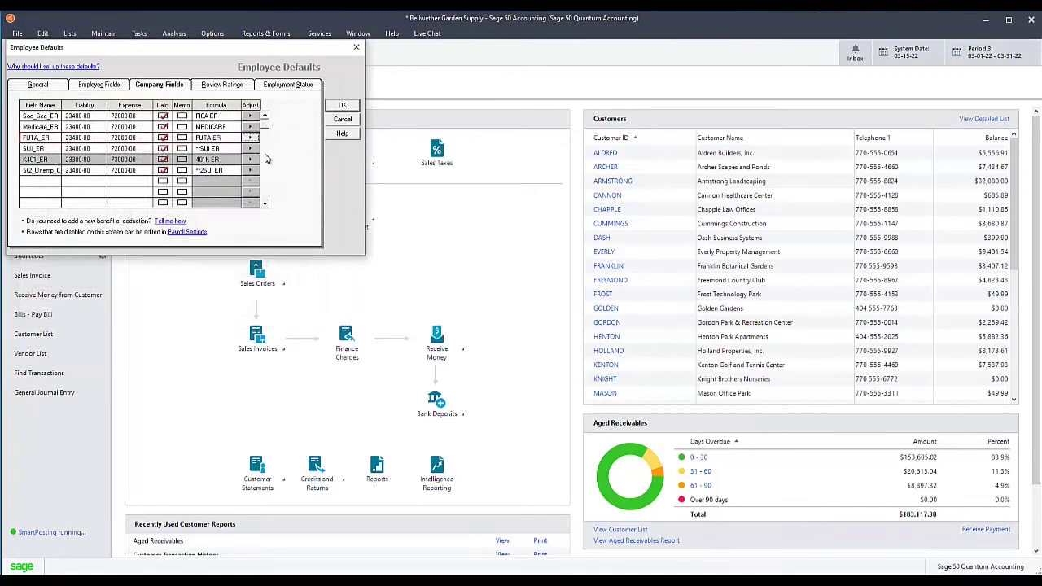
pyautogui.click(250, 149)
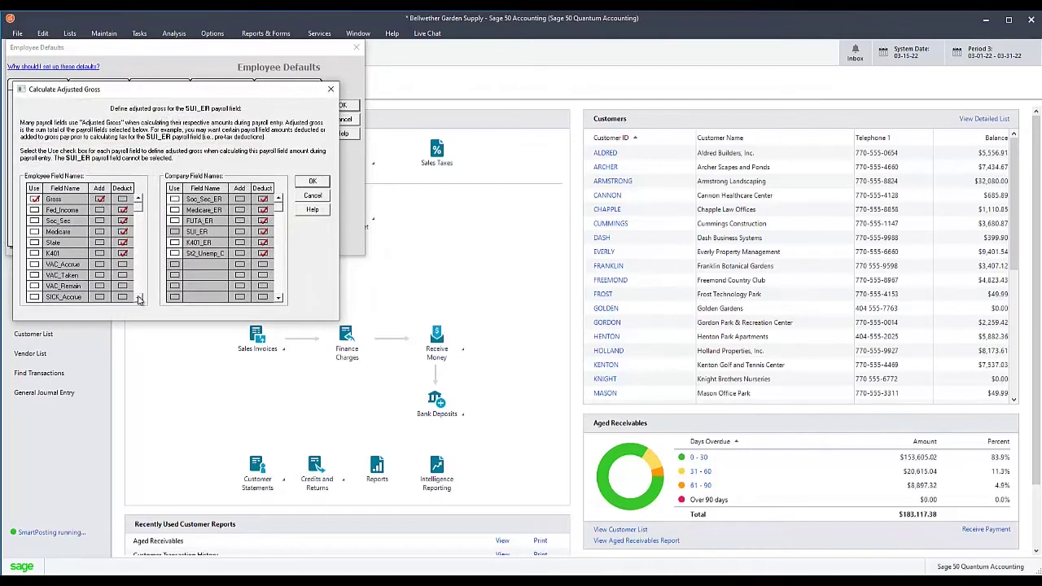
pyautogui.click(138, 298)
pyautogui.click(138, 297)
pyautogui.click(139, 297)
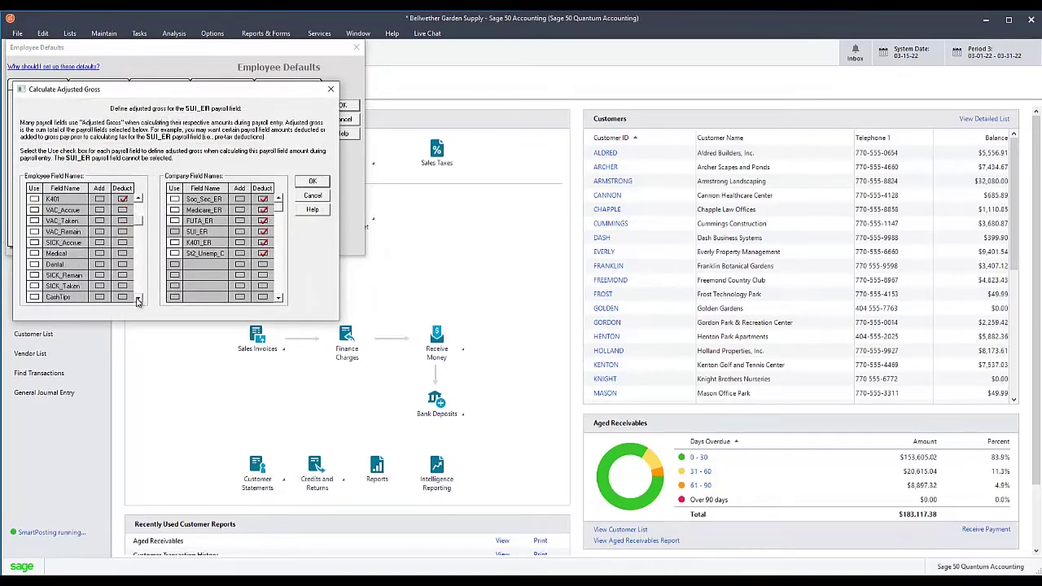
pyautogui.click(34, 297)
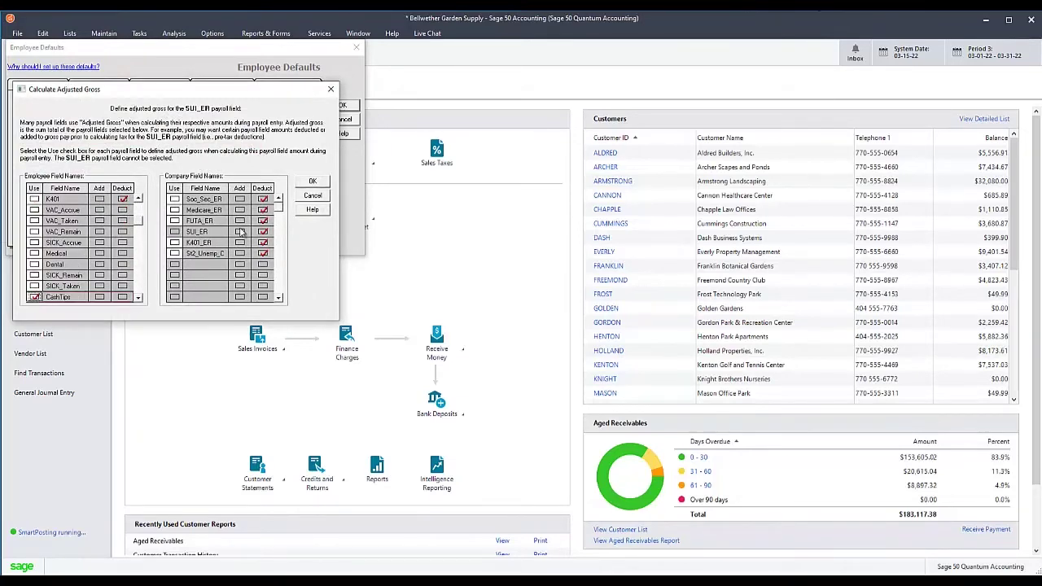
pyautogui.click(313, 180)
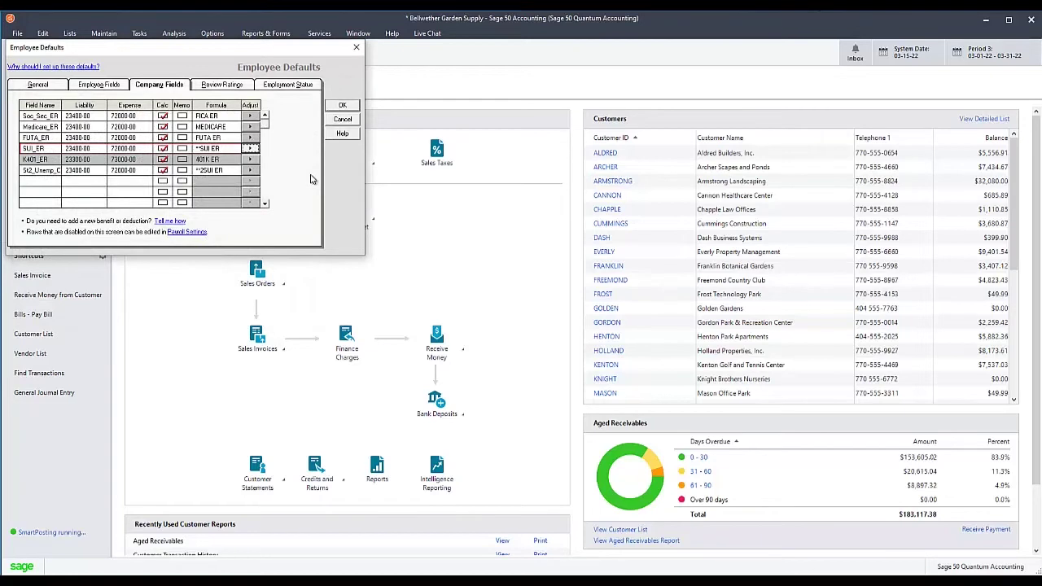
# Save the Employee Defaults and bring up the Payroll Settings wizard from Maintain > Payroll.
pyautogui.click(341, 106)
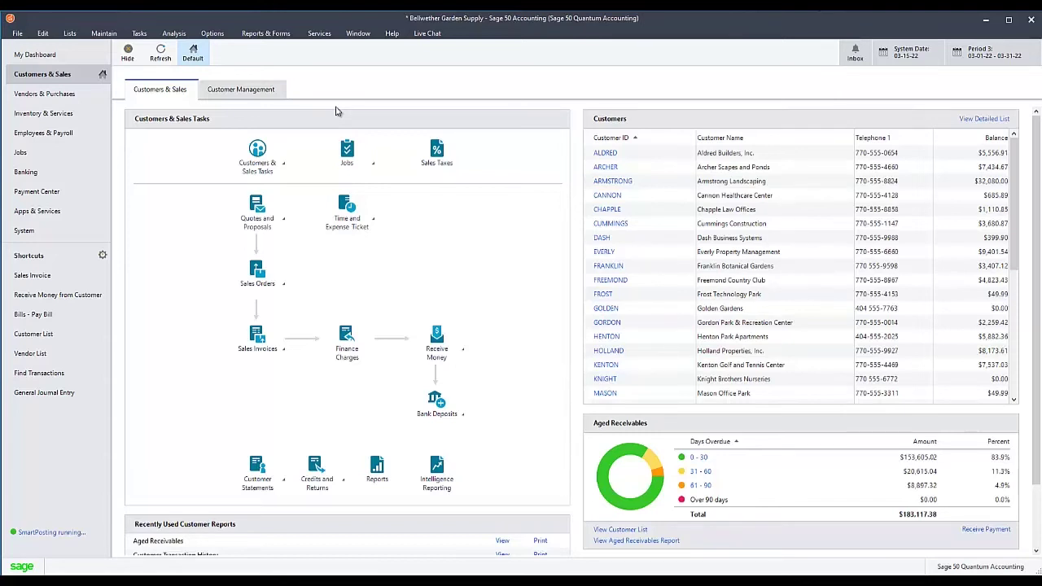
pyautogui.click(103, 34)
pyautogui.moveTo(180, 84)
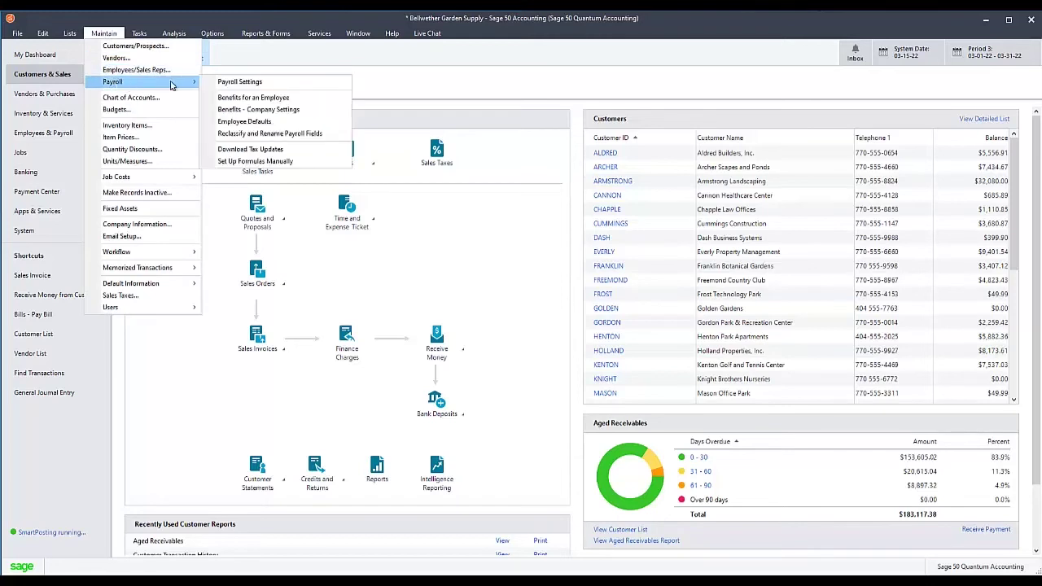
pyautogui.click(248, 85)
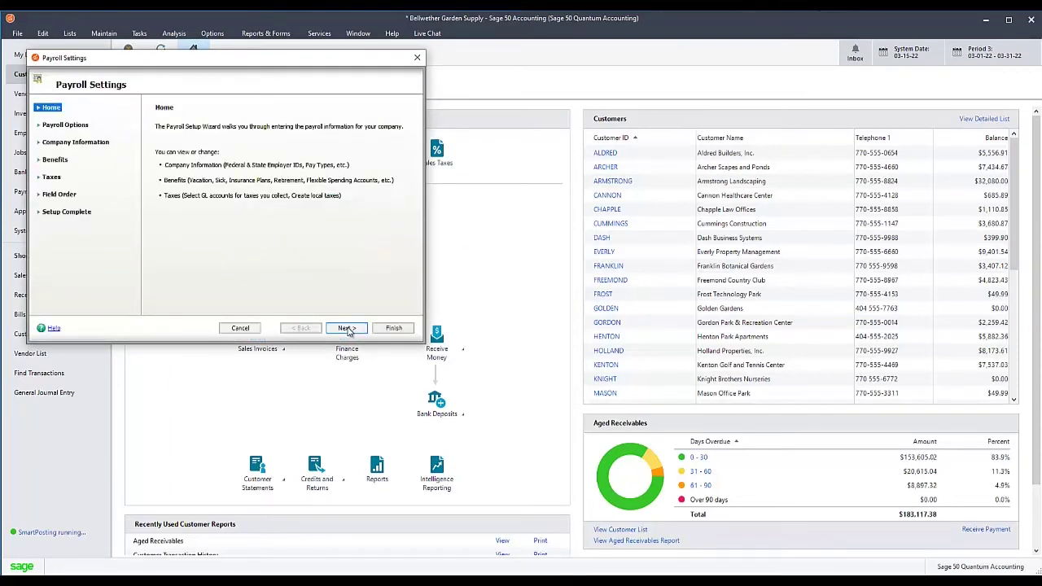
# Assign CashTips to the W-2 Social Security tips field and finish the Payroll Settings wizard.
pyautogui.click(51, 177)
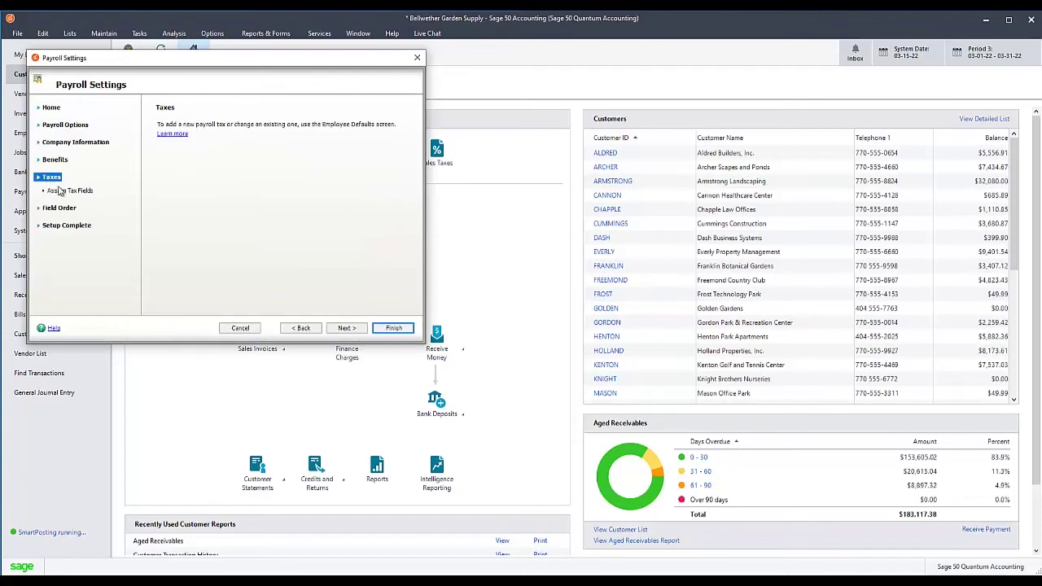
pyautogui.click(67, 190)
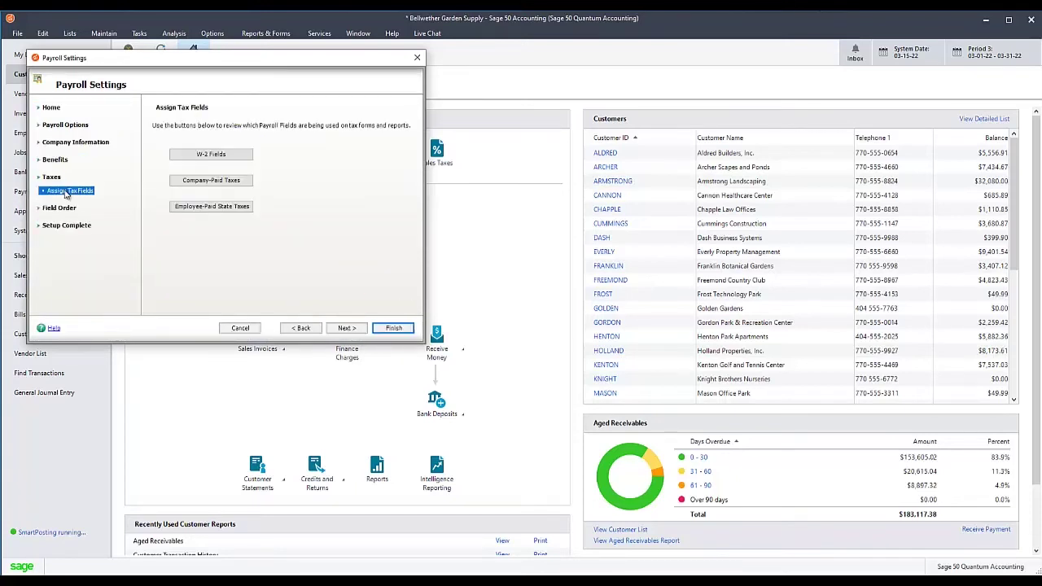
pyautogui.click(198, 160)
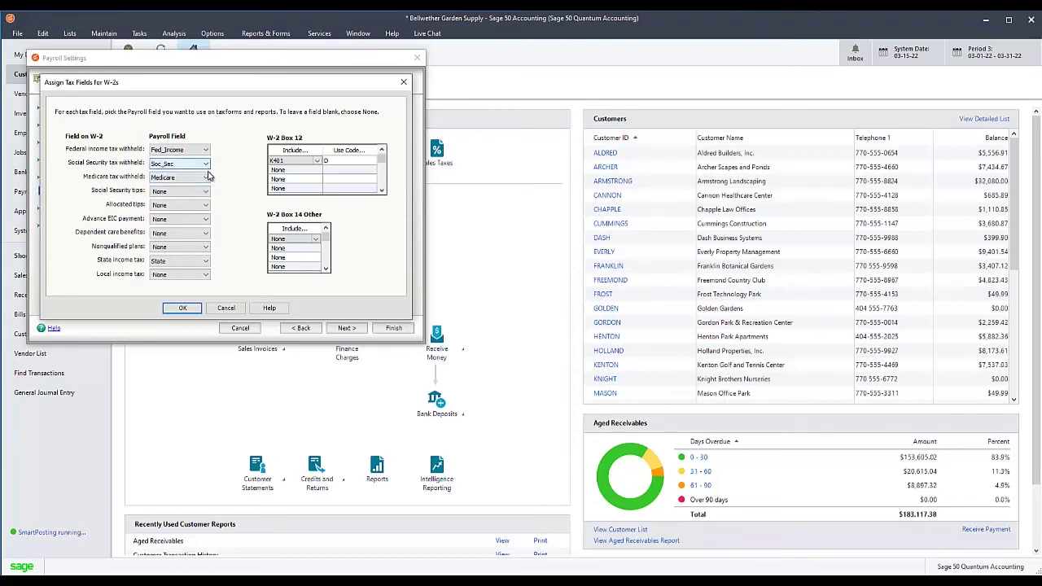
pyautogui.click(205, 193)
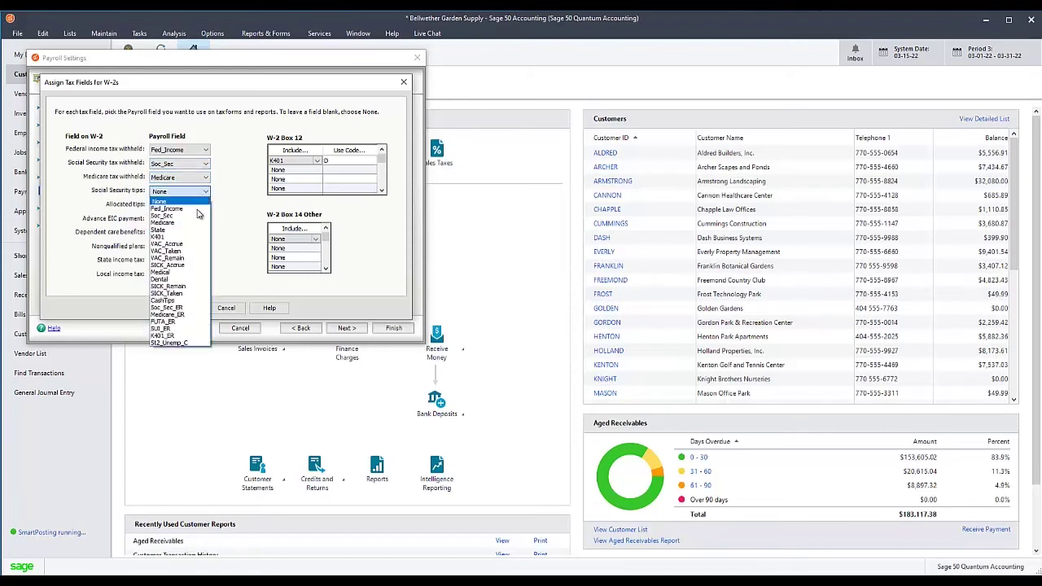
pyautogui.click(177, 300)
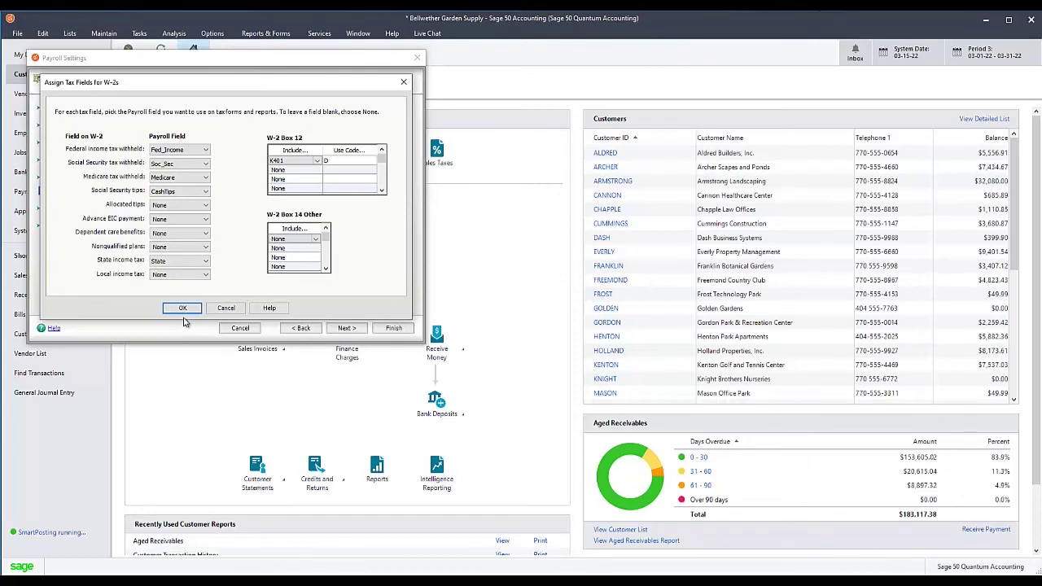
pyautogui.click(184, 308)
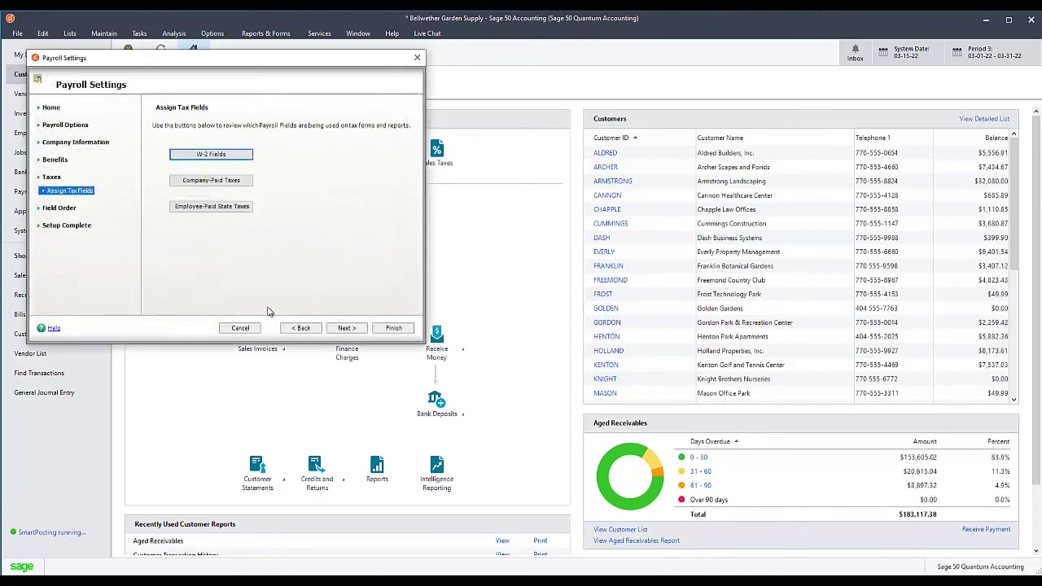
pyautogui.click(402, 334)
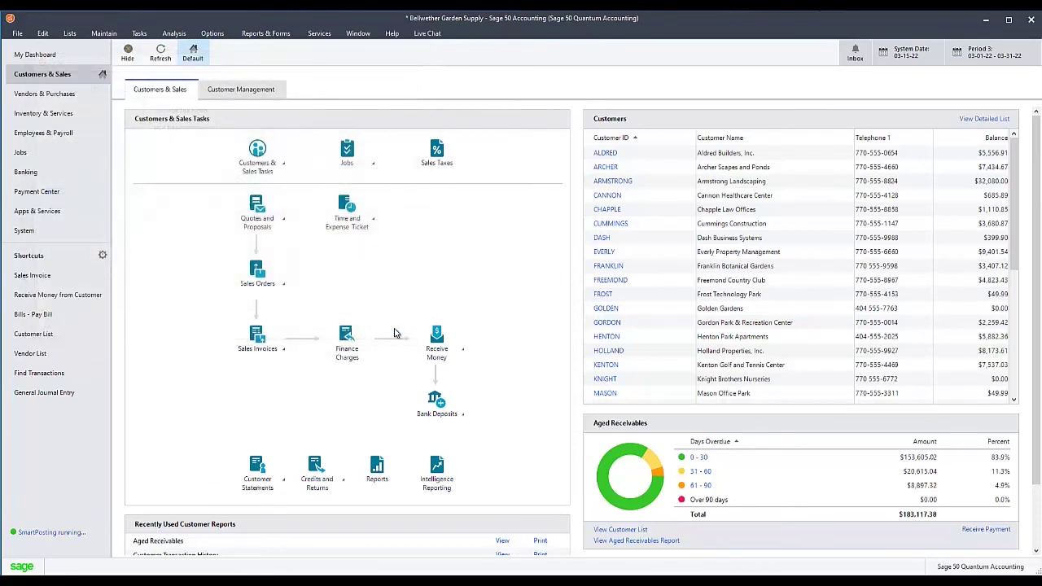